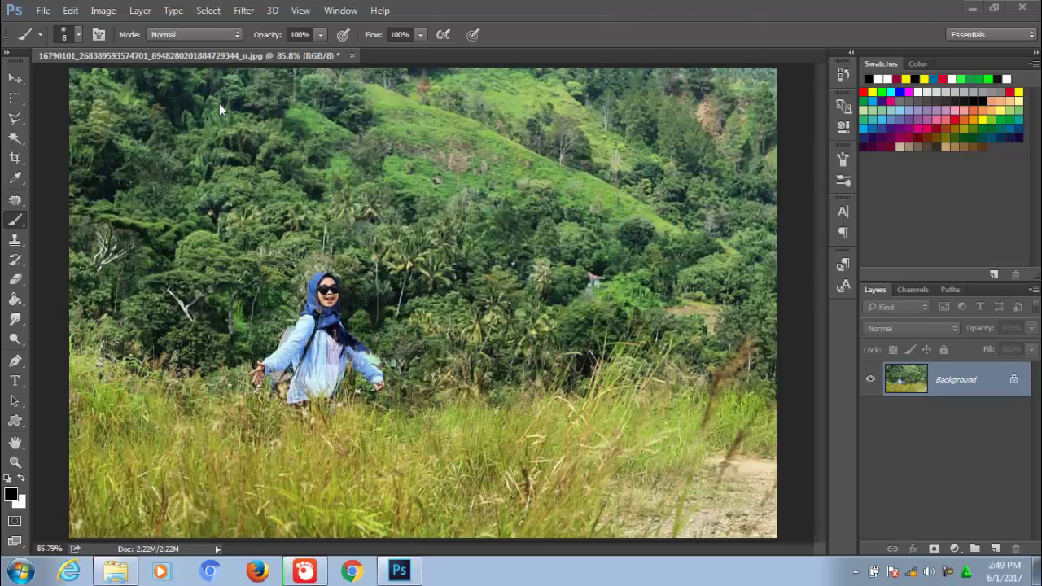
# Apply Auto Color to the hillside photo for cooler, deeper tones.
pyautogui.click(109, 12)
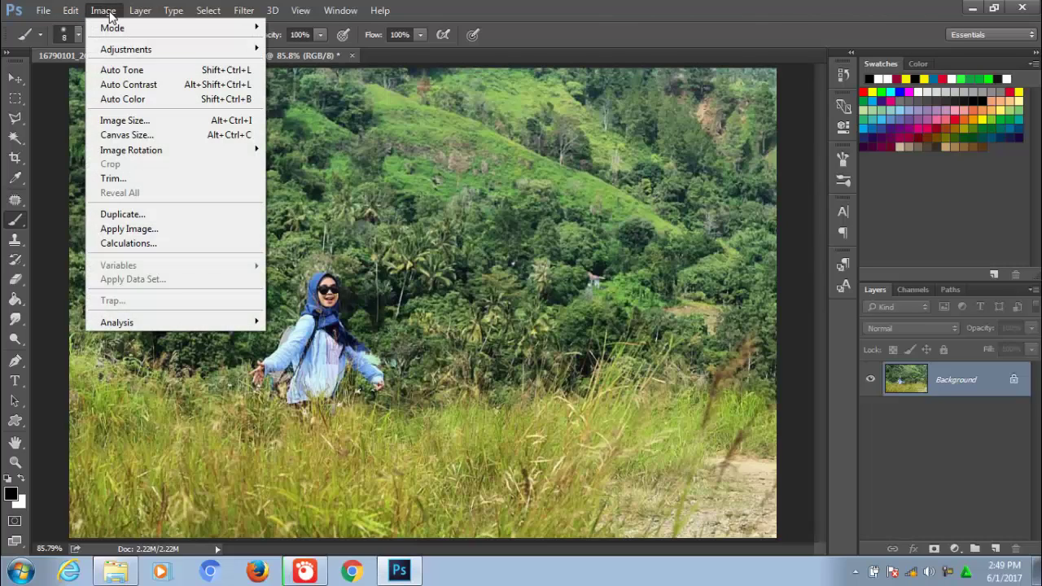
pyautogui.click(115, 98)
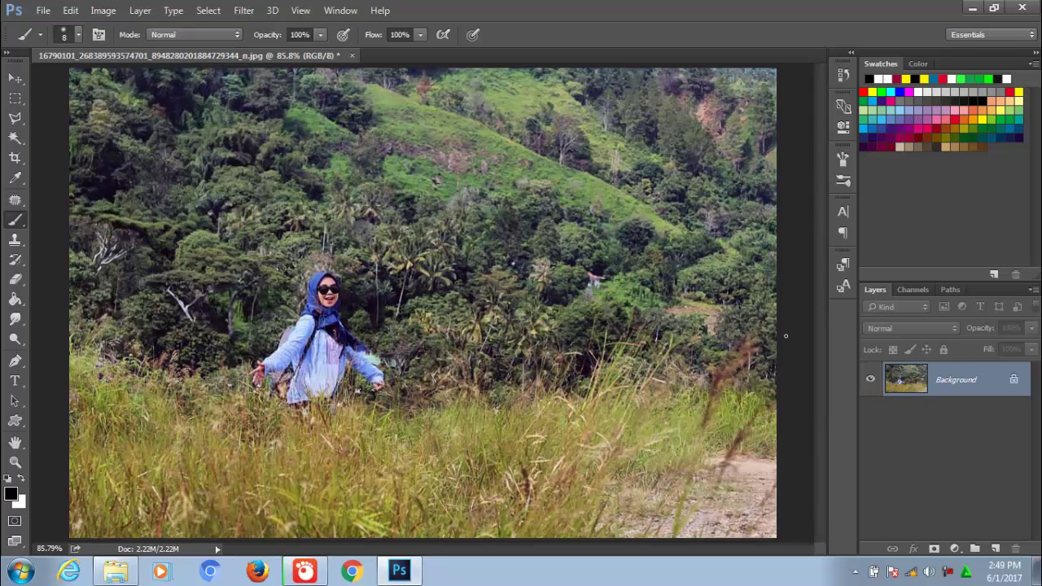
pyautogui.click(955, 547)
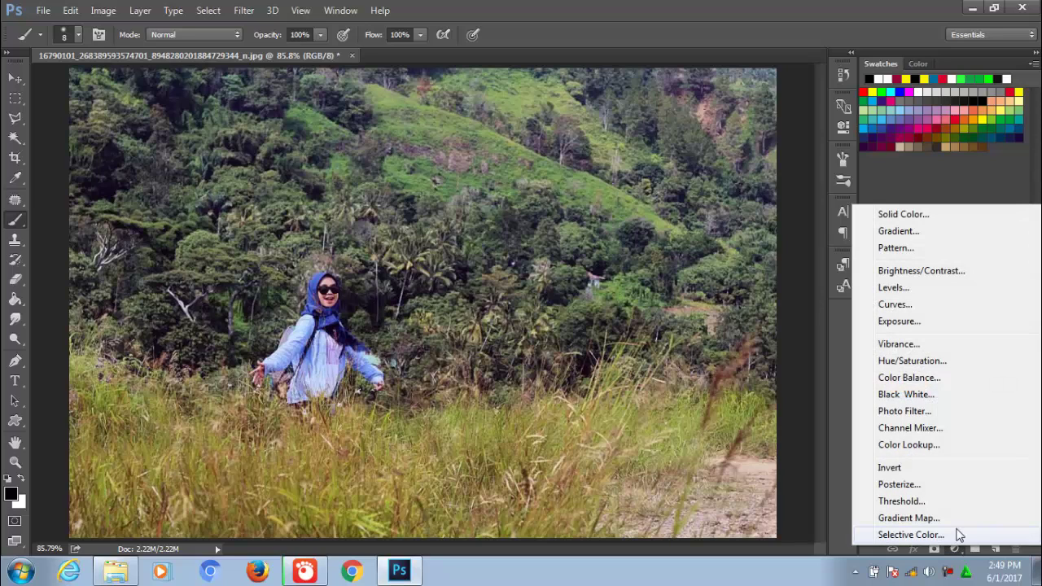
# Add a Curves layer with the RGB curve's middle pulled down to darken midtones.
pyautogui.click(895, 304)
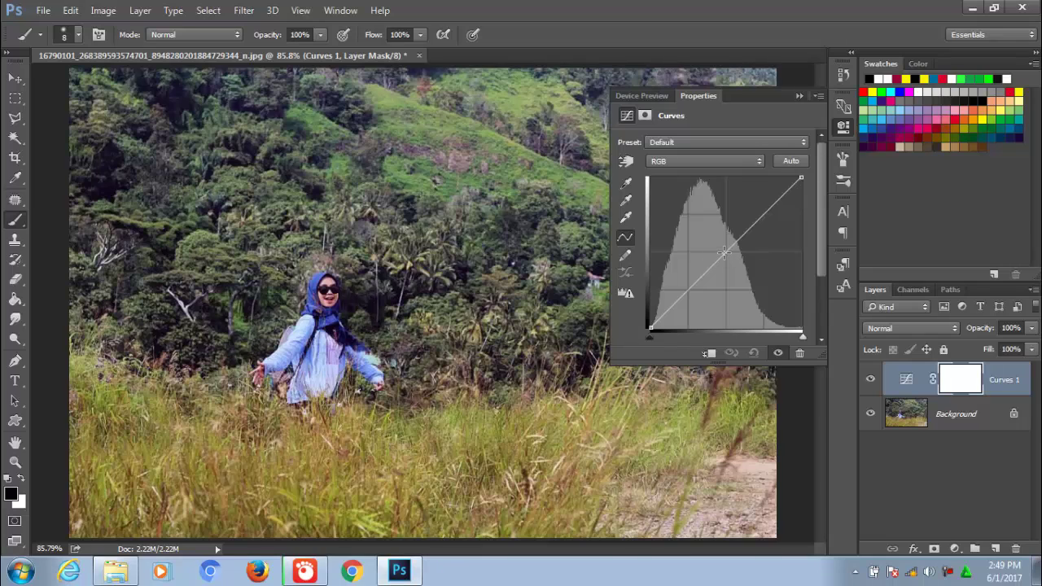
pyautogui.moveTo(724, 252); pyautogui.dragTo(734, 270)
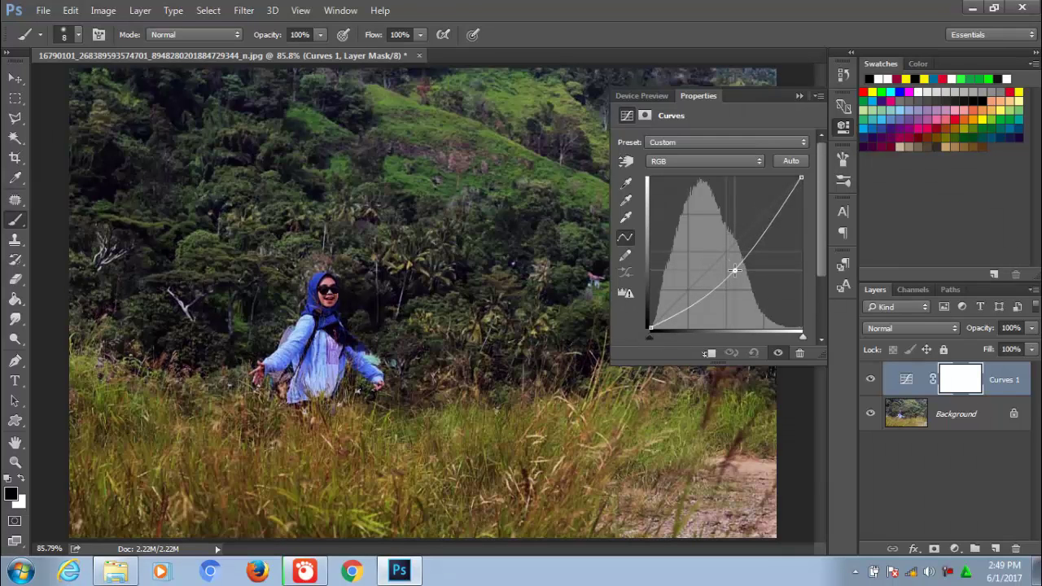
pyautogui.click(798, 96)
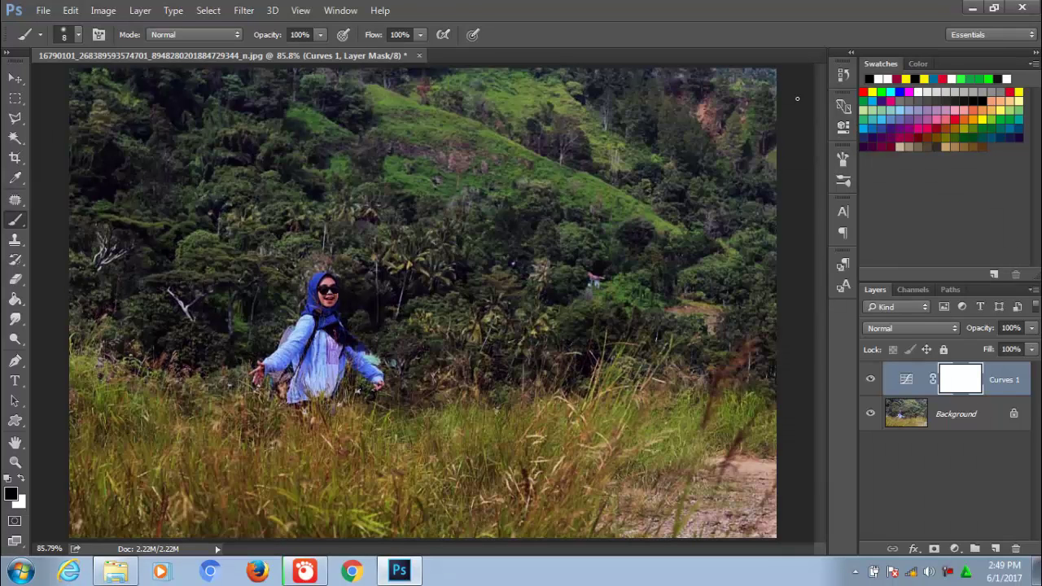
pyautogui.click(954, 549)
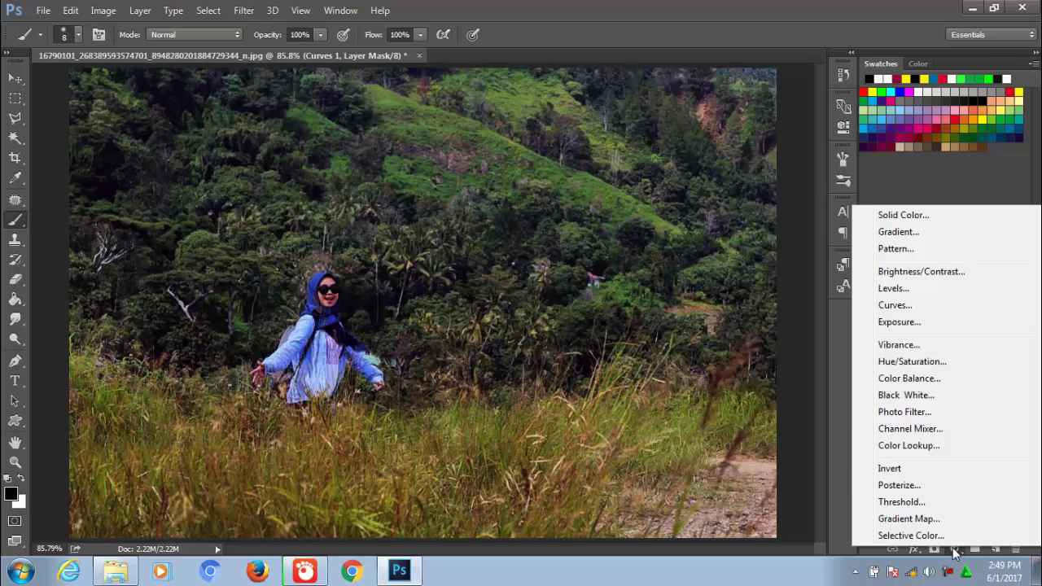
# Add a Gradient Map adjustment layer set to the Spectrum gradient preset.
pyautogui.click(909, 518)
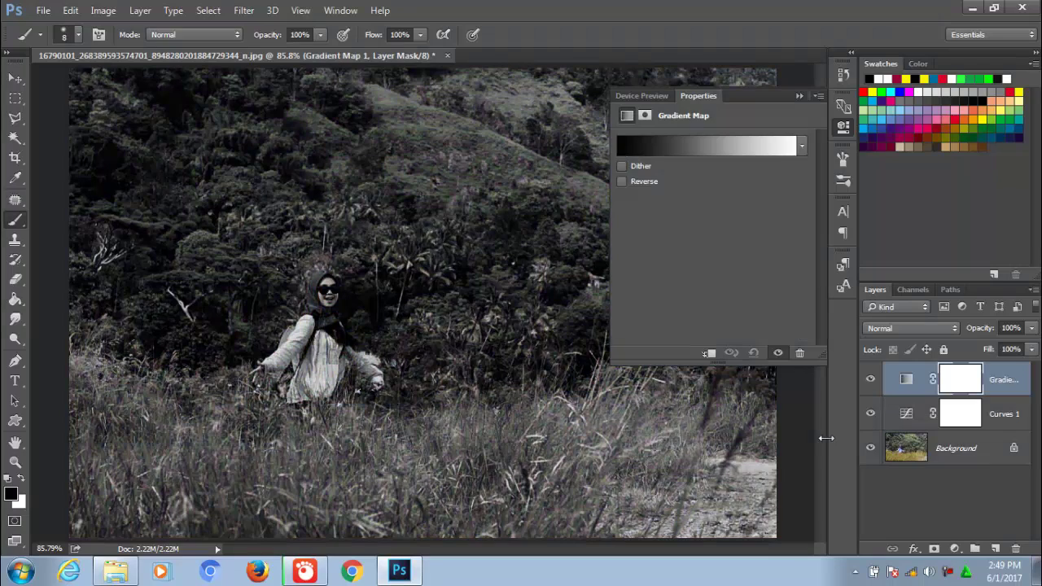
pyautogui.click(801, 148)
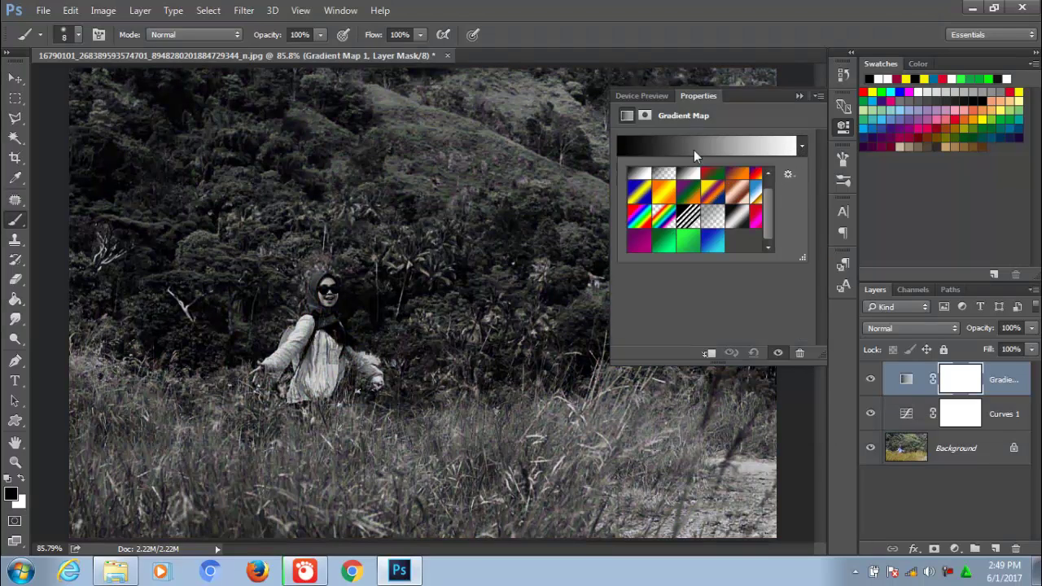
pyautogui.click(694, 152)
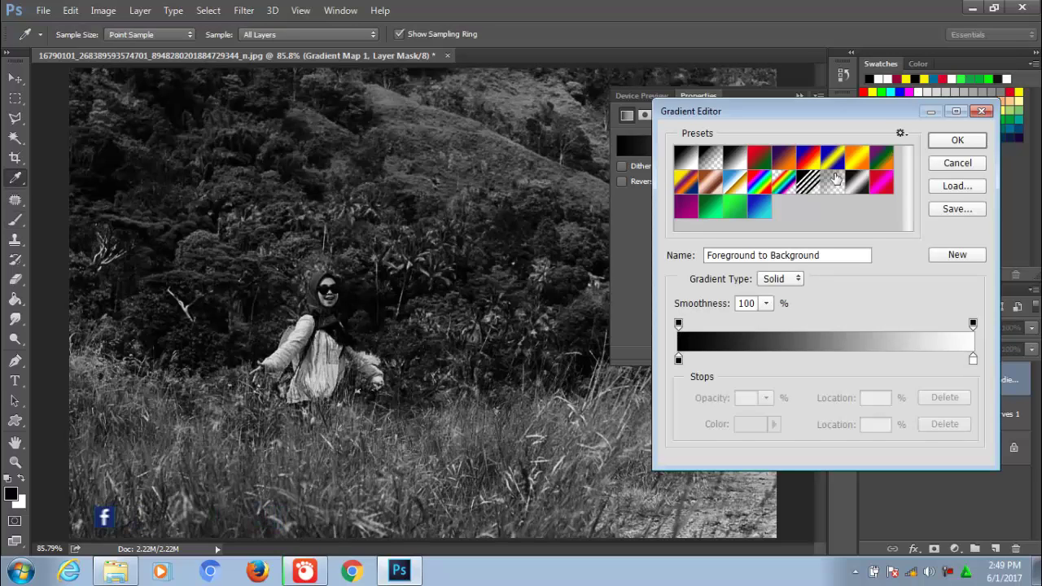
pyautogui.click(790, 185)
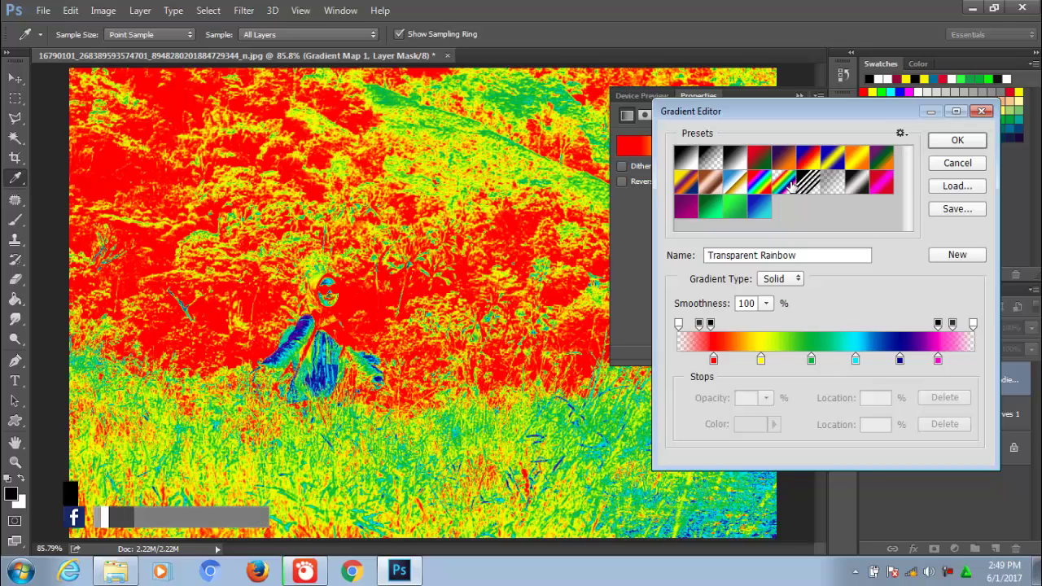
pyautogui.click(759, 183)
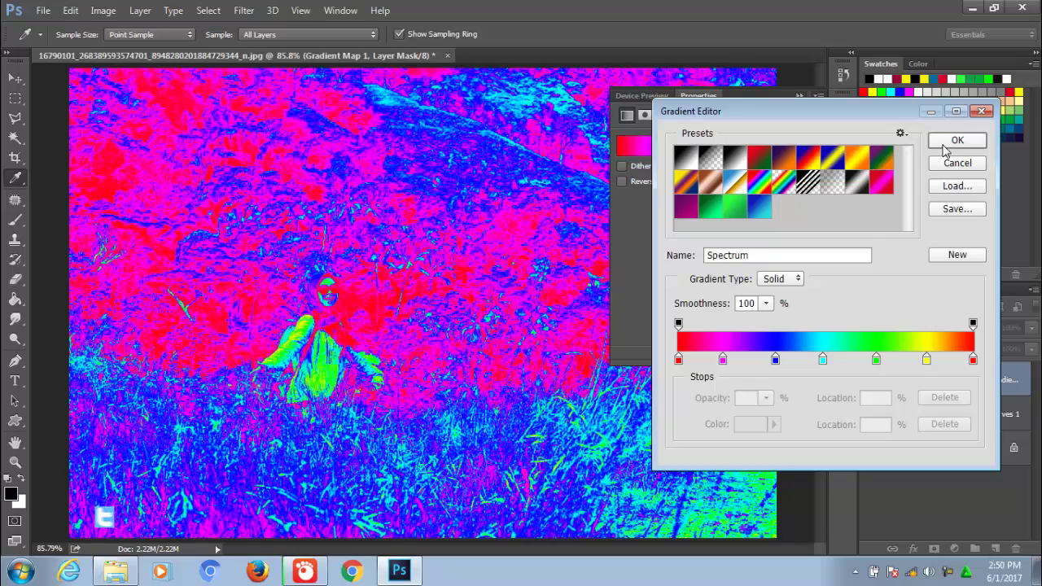
pyautogui.click(953, 144)
# Set the Gradient Map 1 layer's blend mode to Hue for muted purple-teal tones.
pyautogui.press('b')
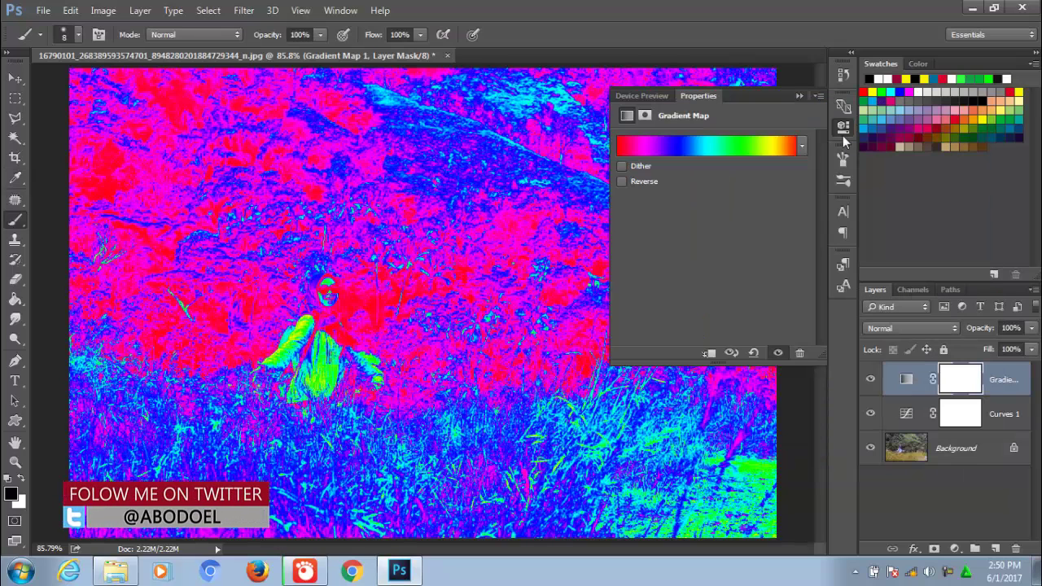
pyautogui.click(797, 98)
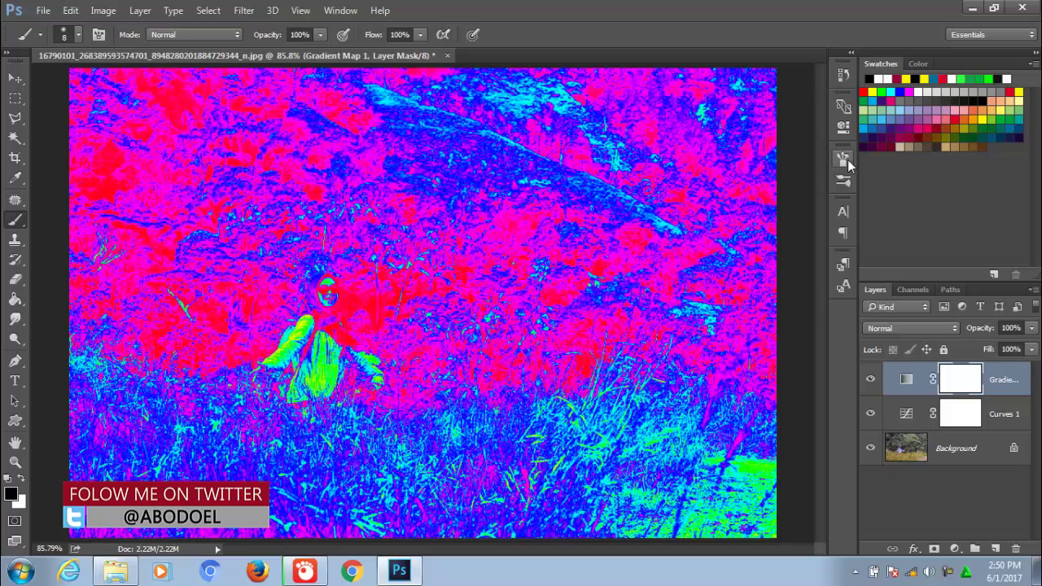
pyautogui.click(948, 328)
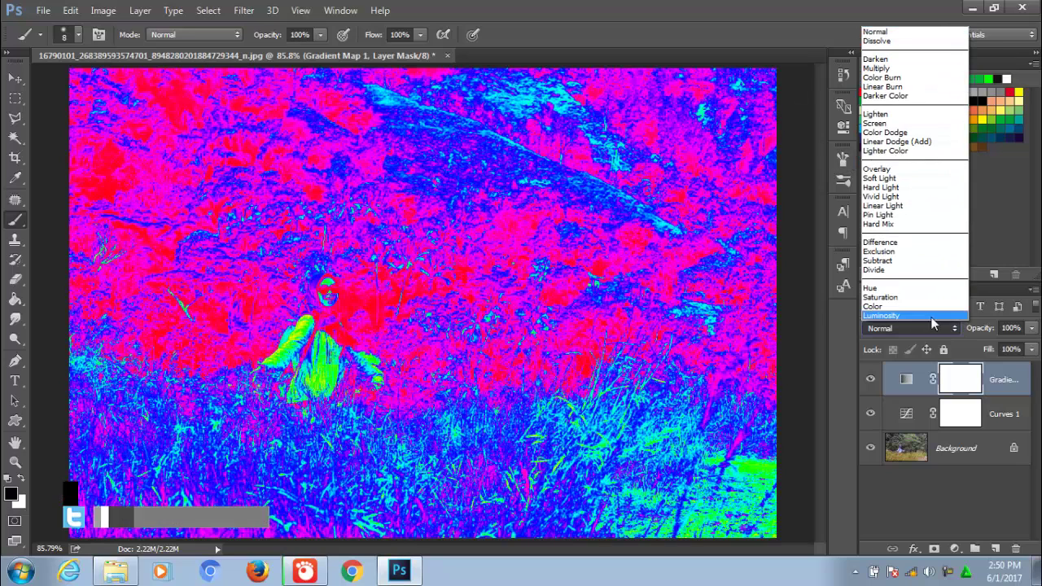
pyautogui.click(902, 291)
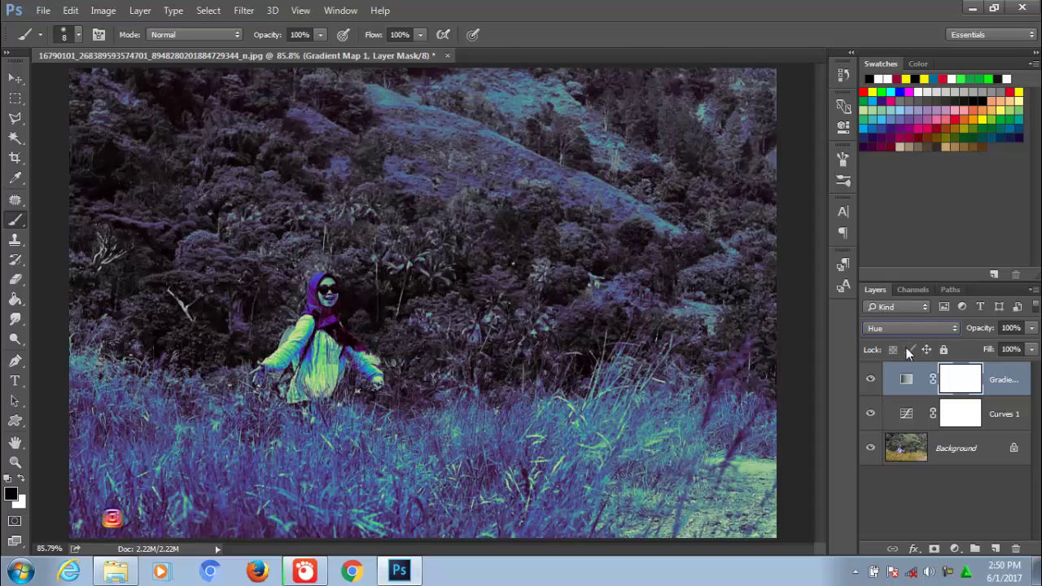
# Drag the Curves 1 point further down into a deeper dip to darken shadows.
pyautogui.doubleClick(906, 417)
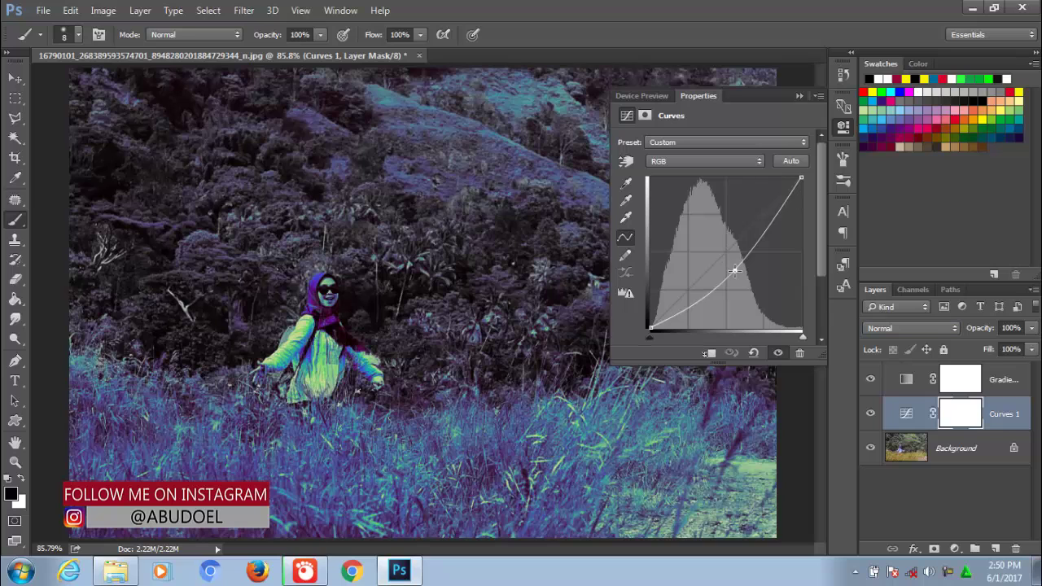
pyautogui.moveTo(734, 270); pyautogui.dragTo(737, 295)
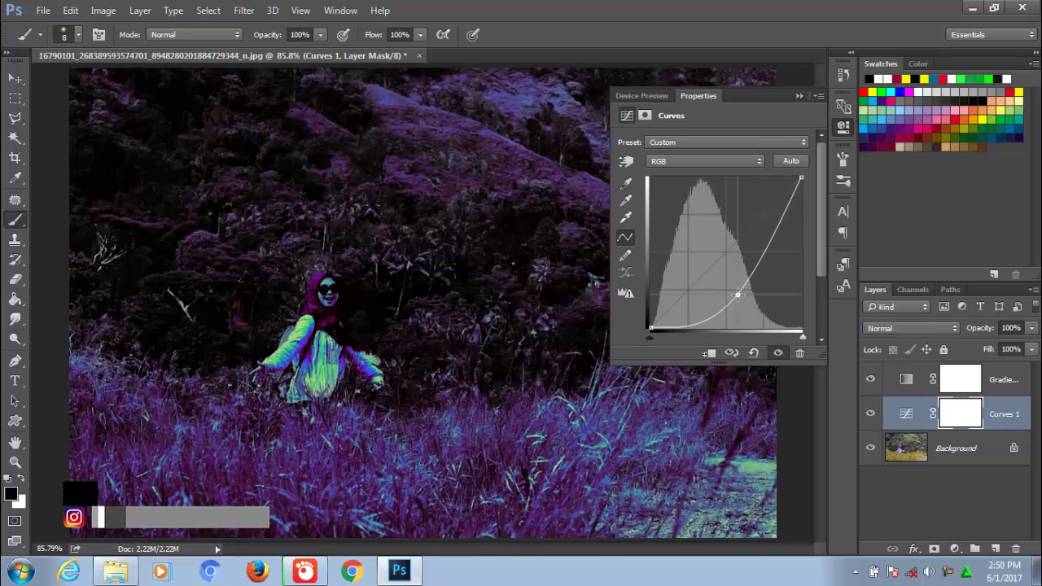
pyautogui.moveTo(737, 294)
pyautogui.mouseDown()
pyautogui.moveTo(721, 283)
pyautogui.moveTo(702, 313)
pyautogui.mouseUp()
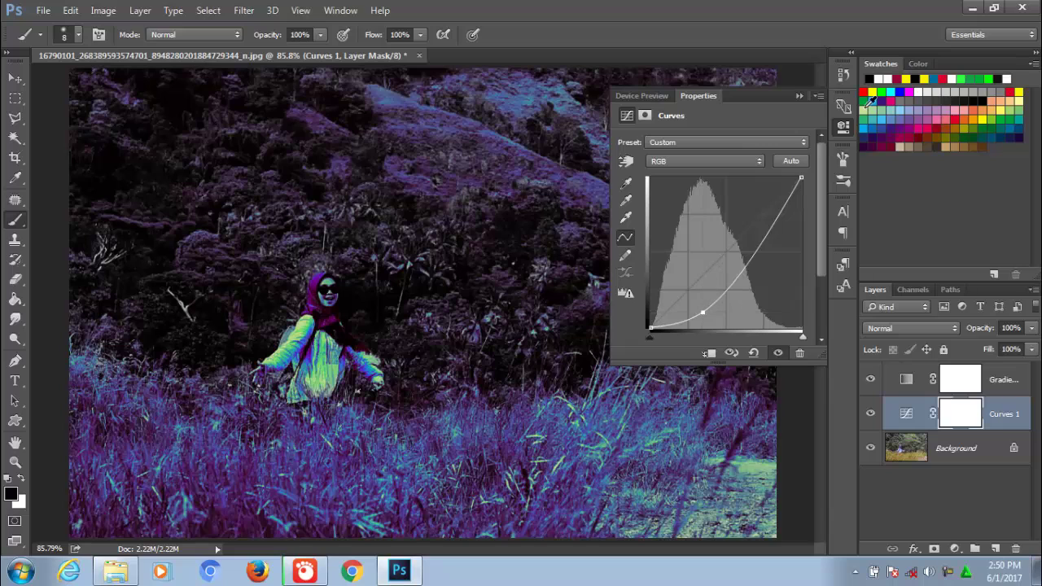
pyautogui.click(799, 96)
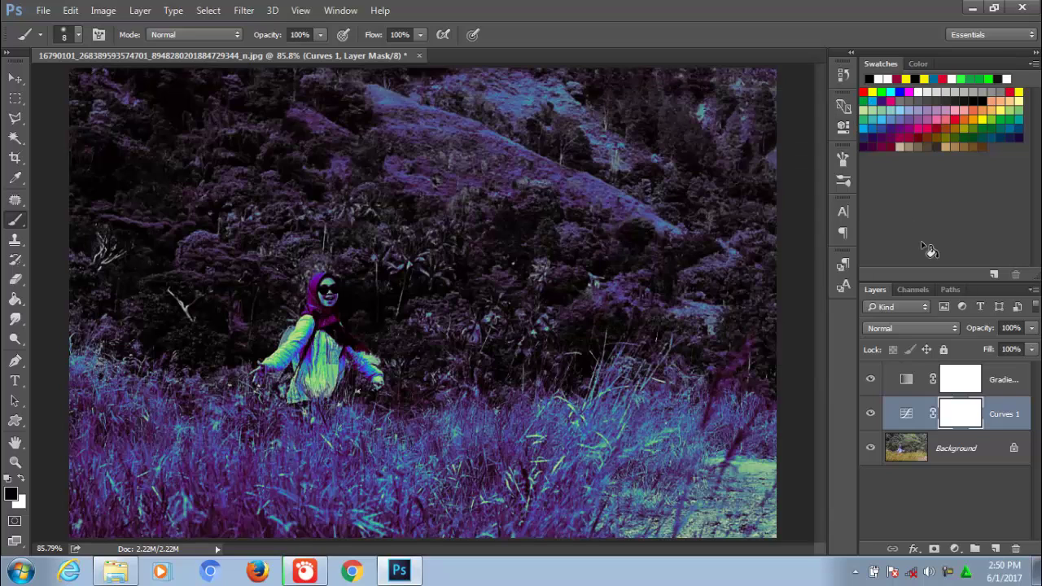
# Add a Vibrance layer above Gradient Map 1 with vibrance set to +100.
pyautogui.click(997, 387)
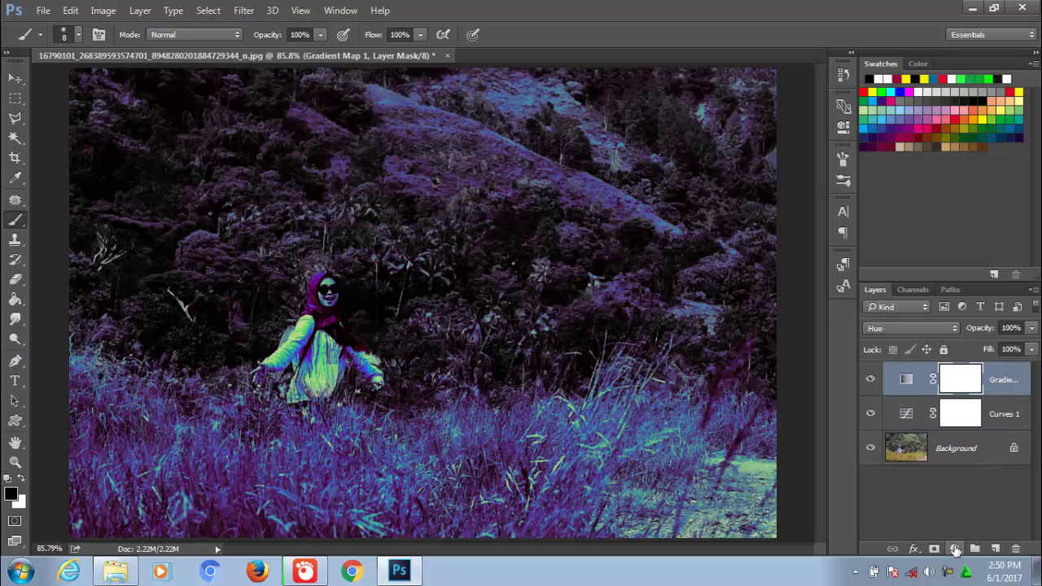
pyautogui.click(956, 550)
pyautogui.click(930, 350)
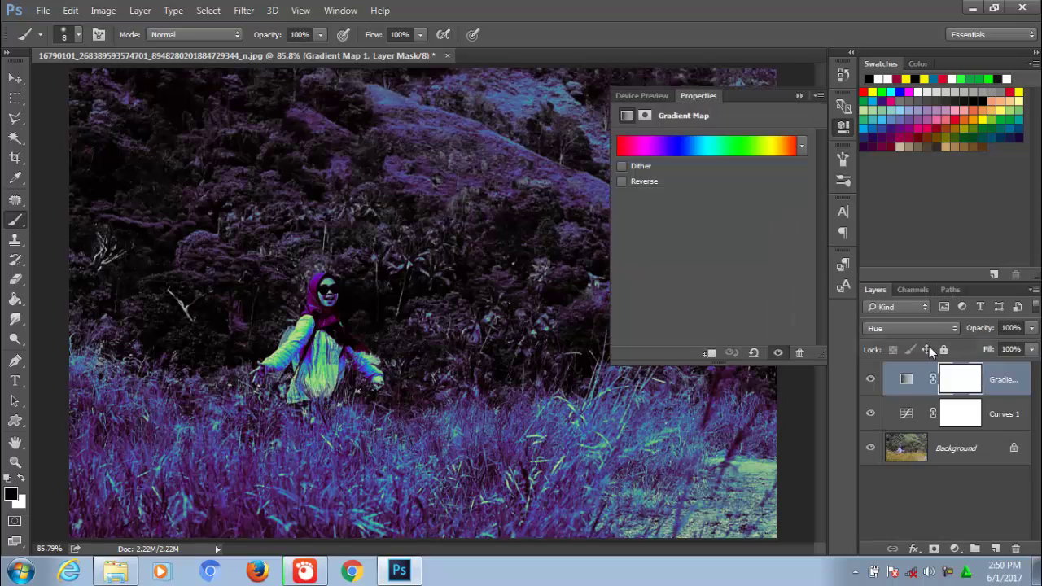
pyautogui.moveTo(713, 158); pyautogui.dragTo(783, 162)
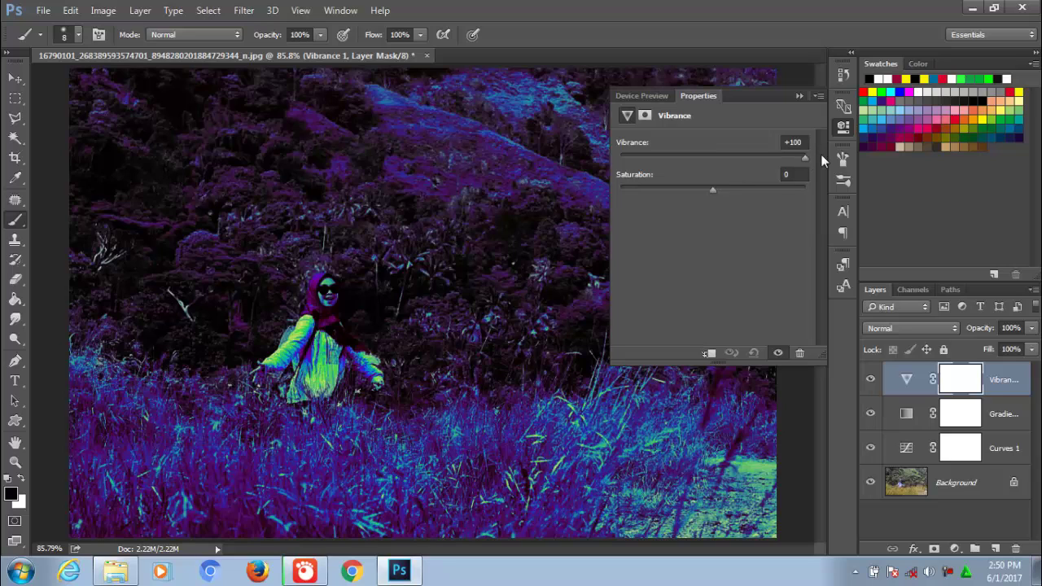
pyautogui.click(800, 95)
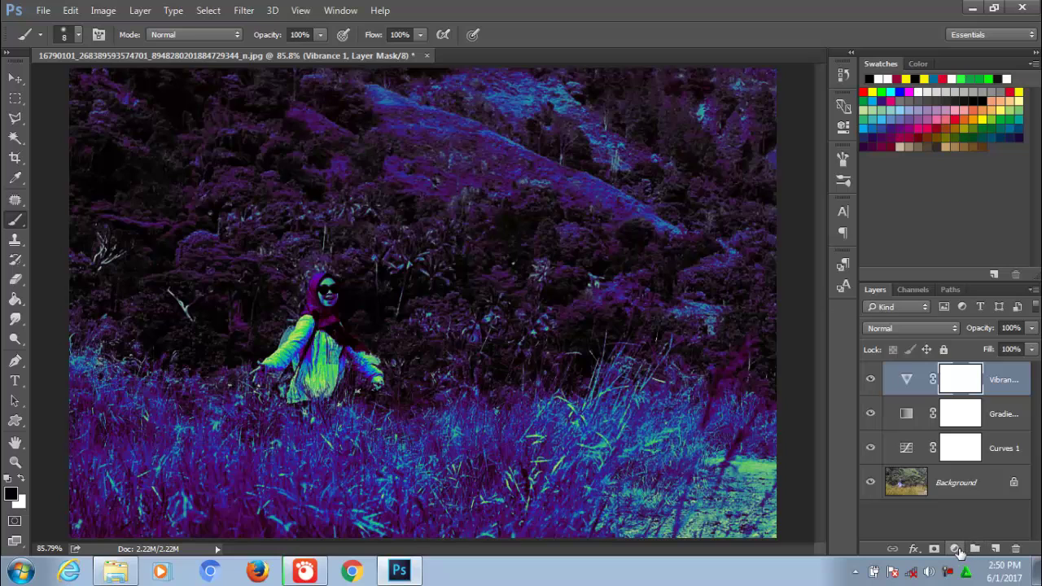
pyautogui.click(955, 548)
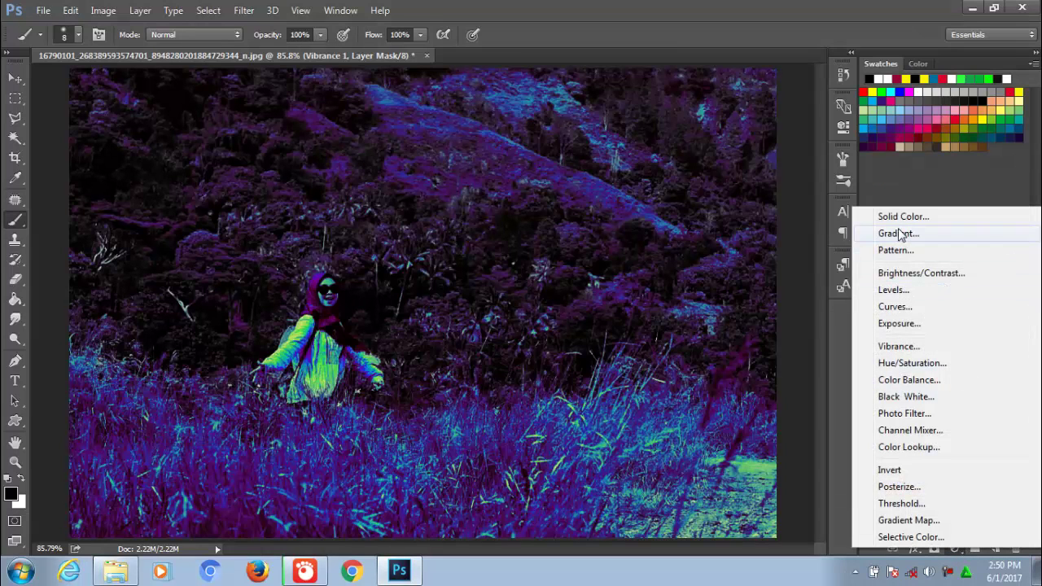
# Add a reversed radial Gradient Fill layer at about 337% scale, centred toward the upper left.
pyautogui.click(898, 233)
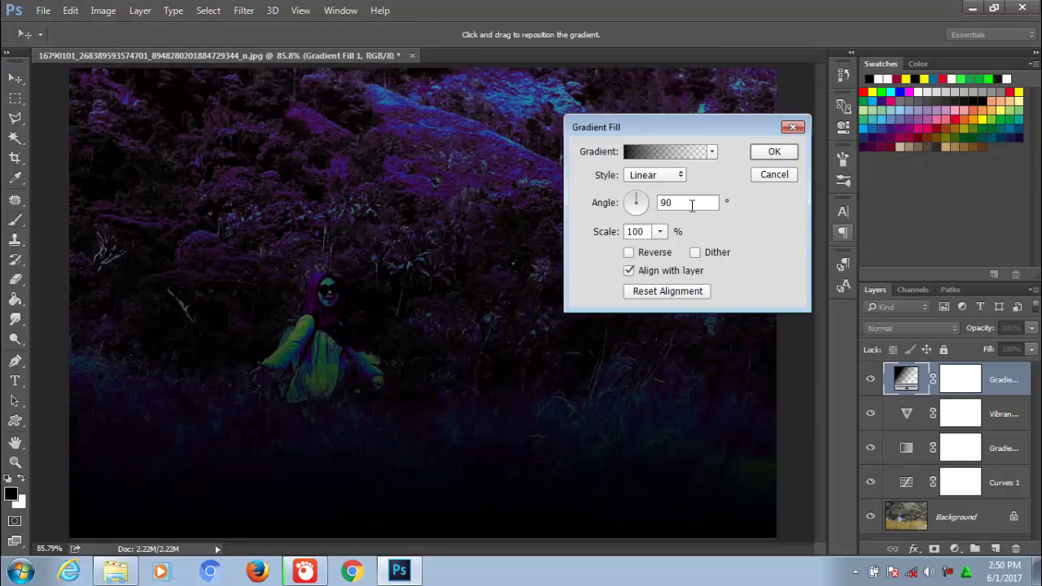
pyautogui.click(681, 177)
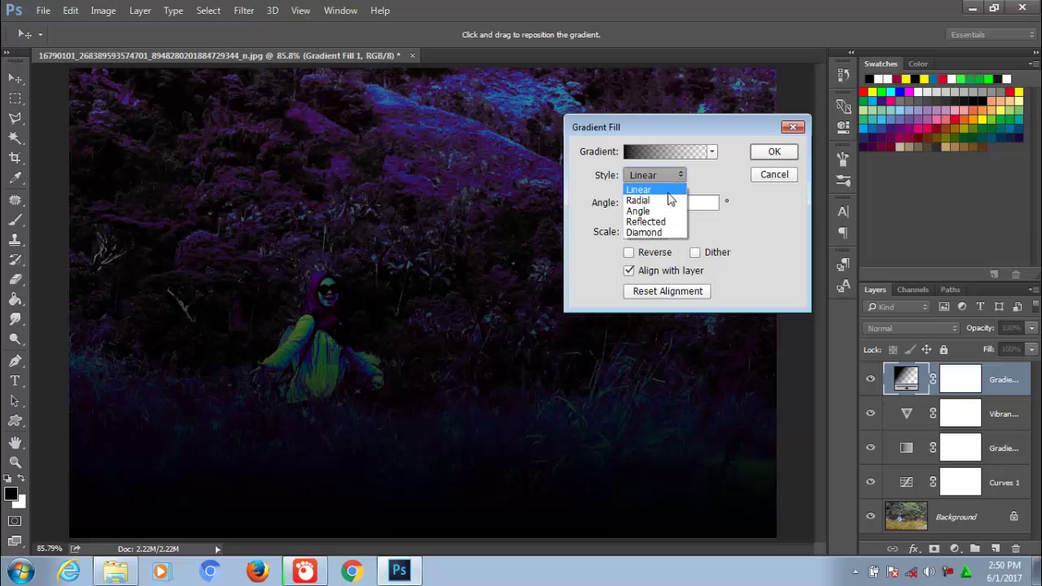
pyautogui.click(669, 201)
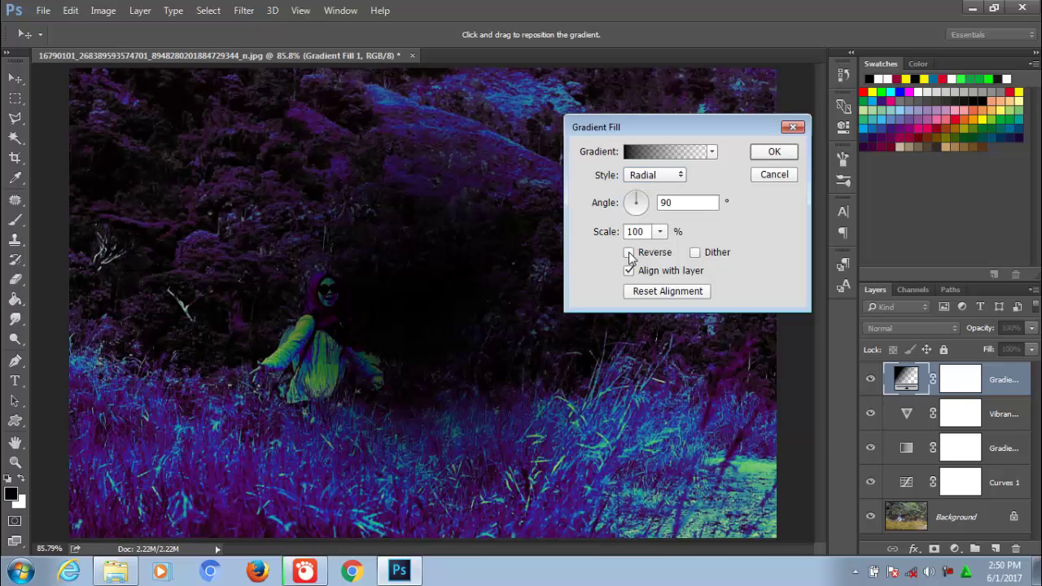
pyautogui.click(628, 253)
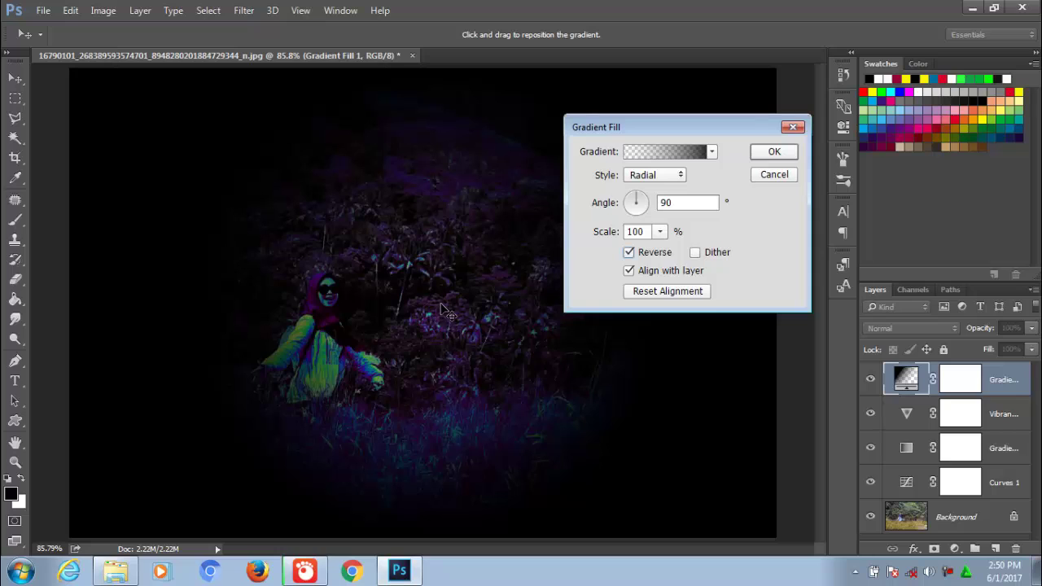
pyautogui.moveTo(441, 309); pyautogui.dragTo(215, 189)
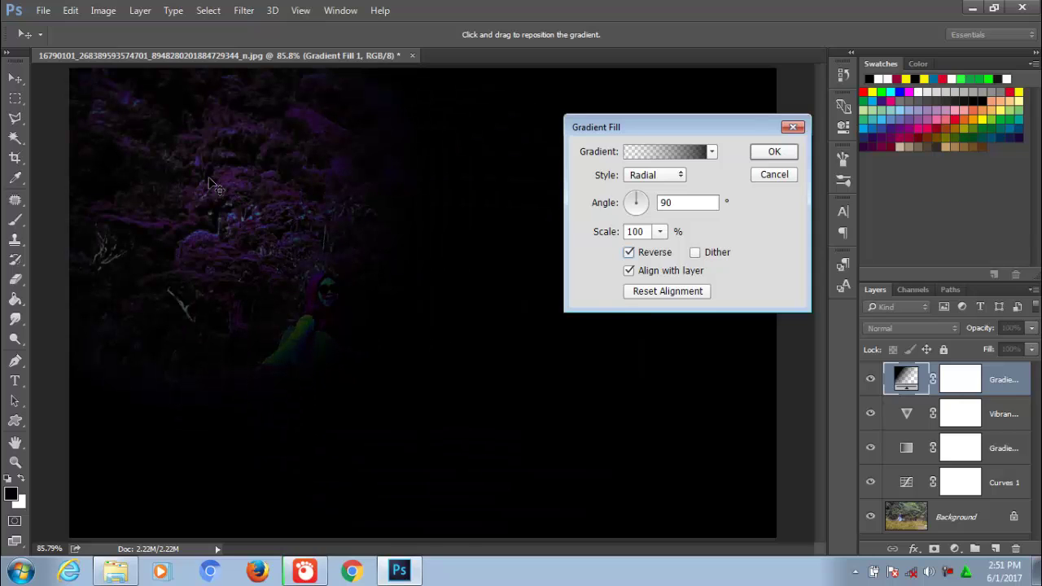
pyautogui.click(659, 233)
pyautogui.moveTo(662, 254); pyautogui.dragTo(696, 253)
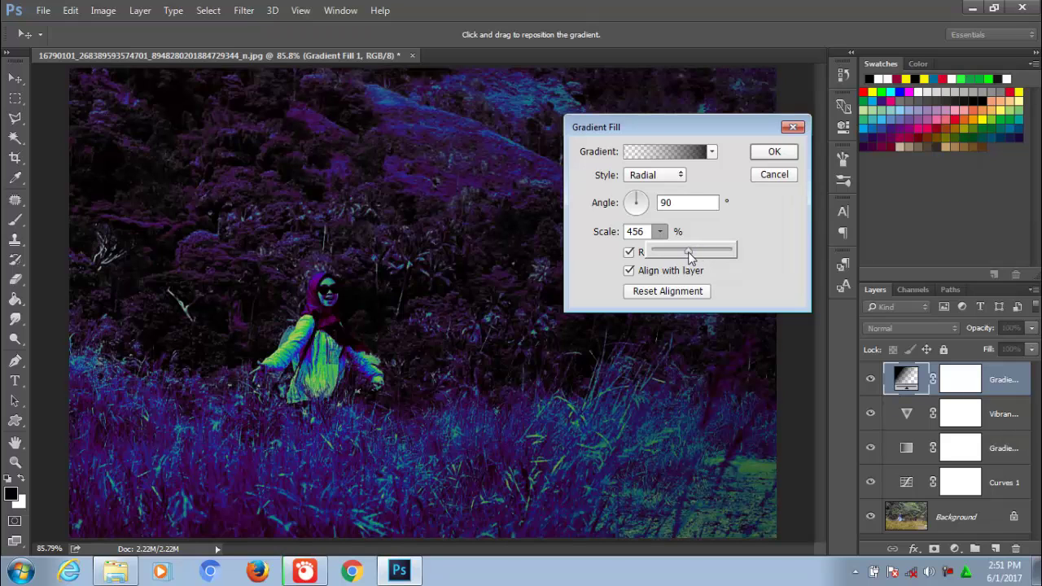
pyautogui.moveTo(687, 252); pyautogui.dragTo(679, 250)
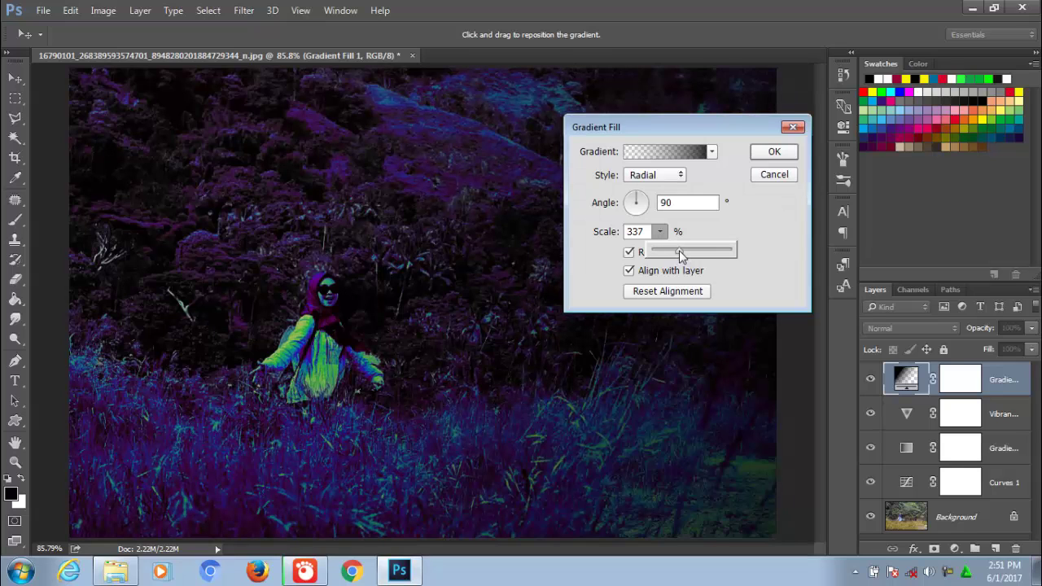
pyautogui.click(774, 152)
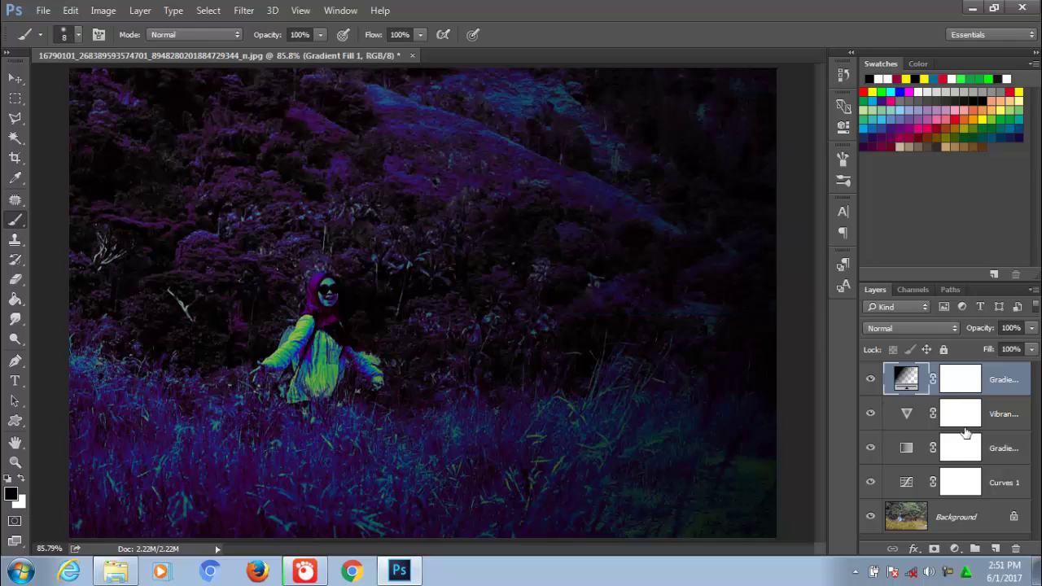
# Paint black on the Gradient Map 1 mask over the woman's face and hands.
pyautogui.click(961, 456)
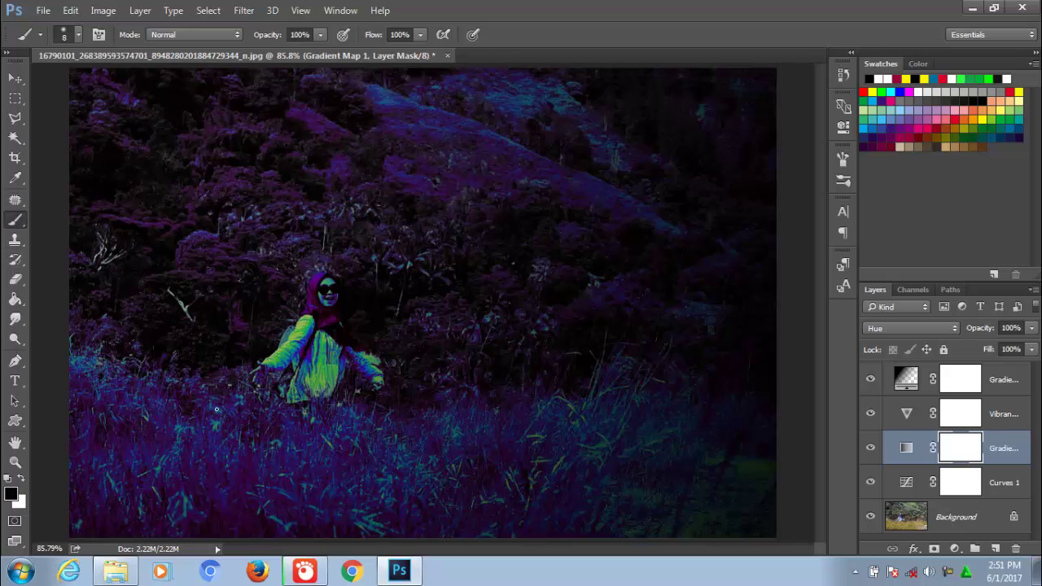
pyautogui.hotkey('ctrl', '+')
pyautogui.hotkey('ctrl', '+')
pyautogui.hotkey('ctrl', '+')
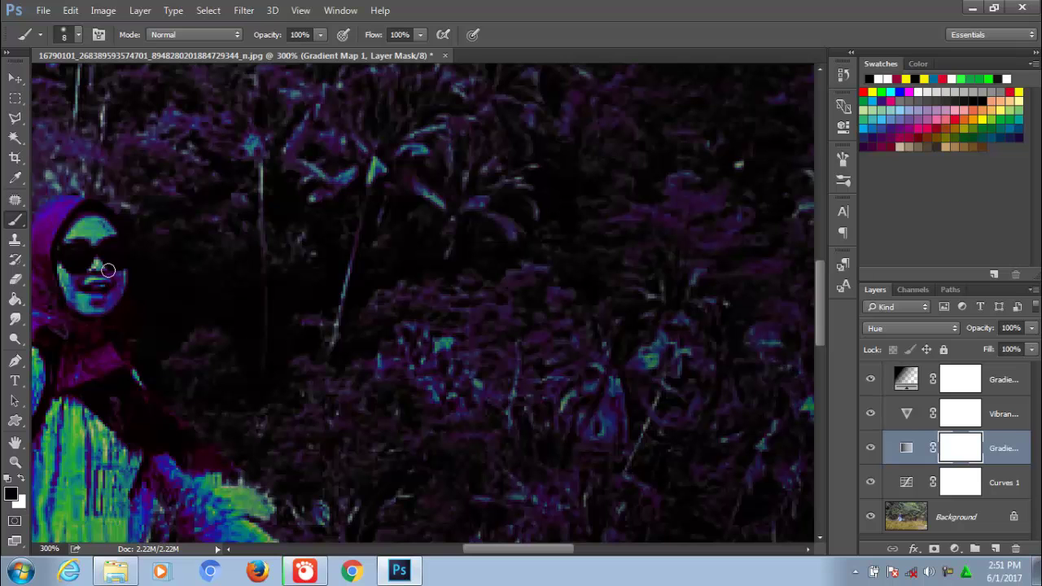
pyautogui.moveTo(108, 270)
pyautogui.mouseDown()
pyautogui.moveTo(203, 271)
pyautogui.moveTo(196, 238)
pyautogui.moveTo(174, 287)
pyautogui.moveTo(167, 272)
pyautogui.moveTo(203, 265)
pyautogui.mouseUp()
pyautogui.press(']')
pyautogui.press(']')
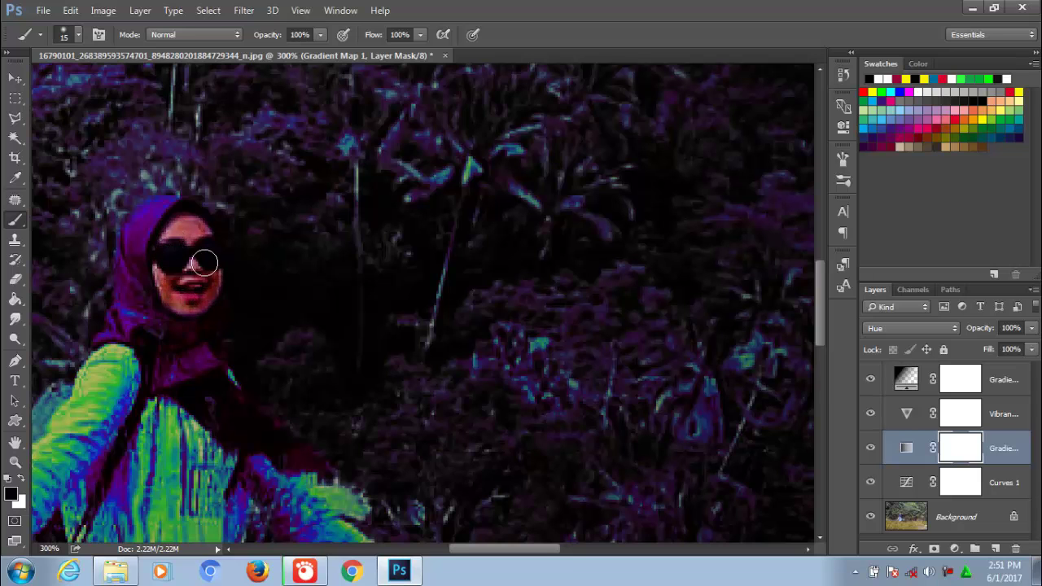
pyautogui.moveTo(157, 316); pyautogui.dragTo(458, 154)
pyautogui.press('[')
pyautogui.press('[')
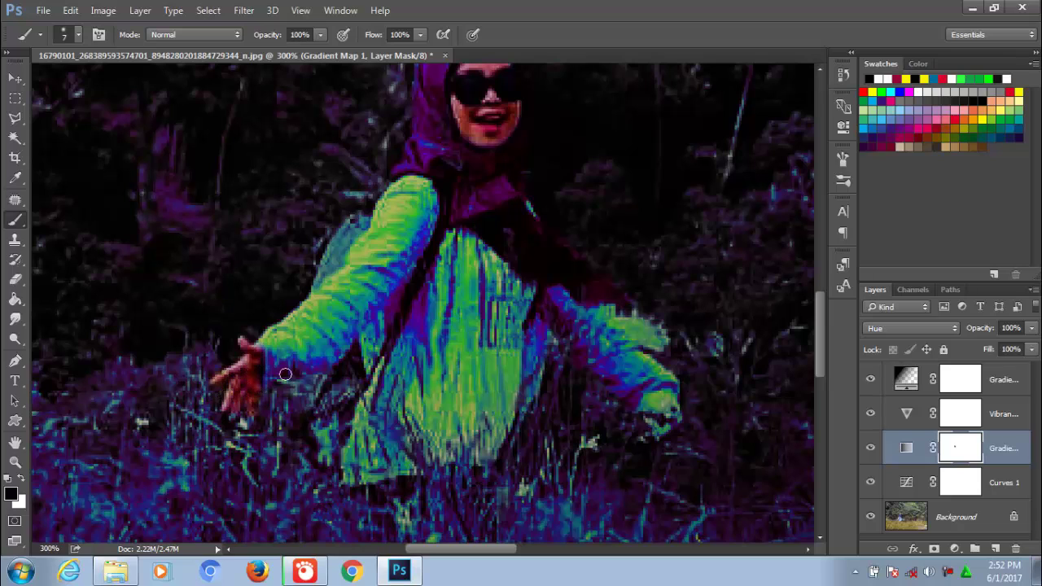
pyautogui.moveTo(659, 398); pyautogui.dragTo(680, 419)
pyautogui.hotkey('ctrl', '-')
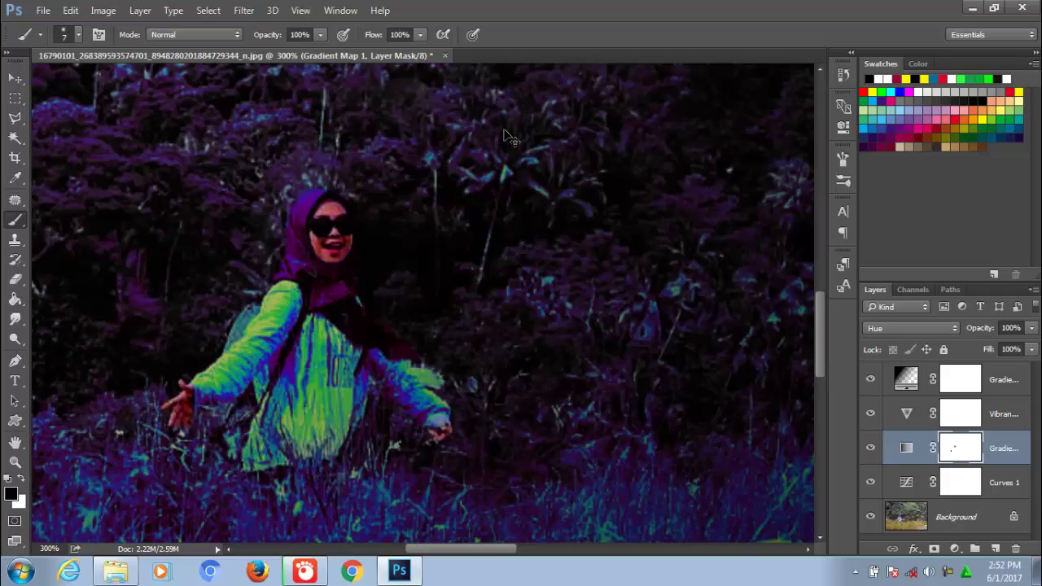
pyautogui.hotkey('ctrl', '0')
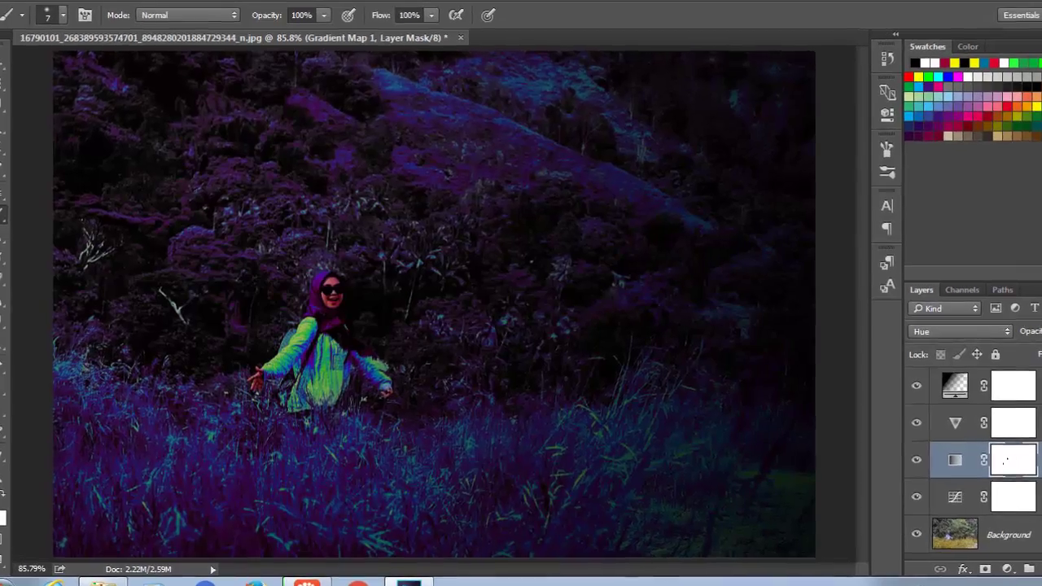
pyautogui.click(944, 384)
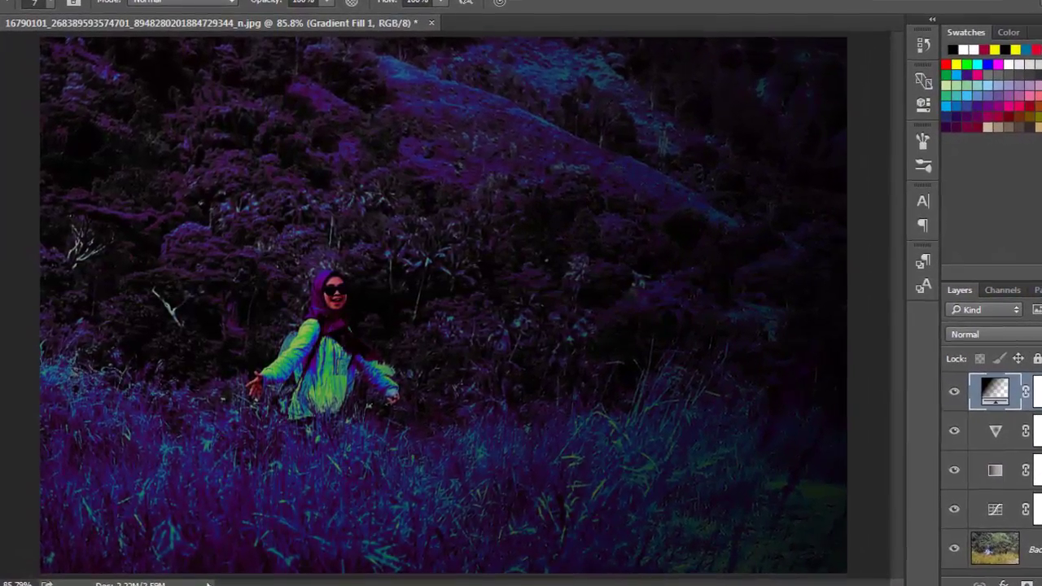